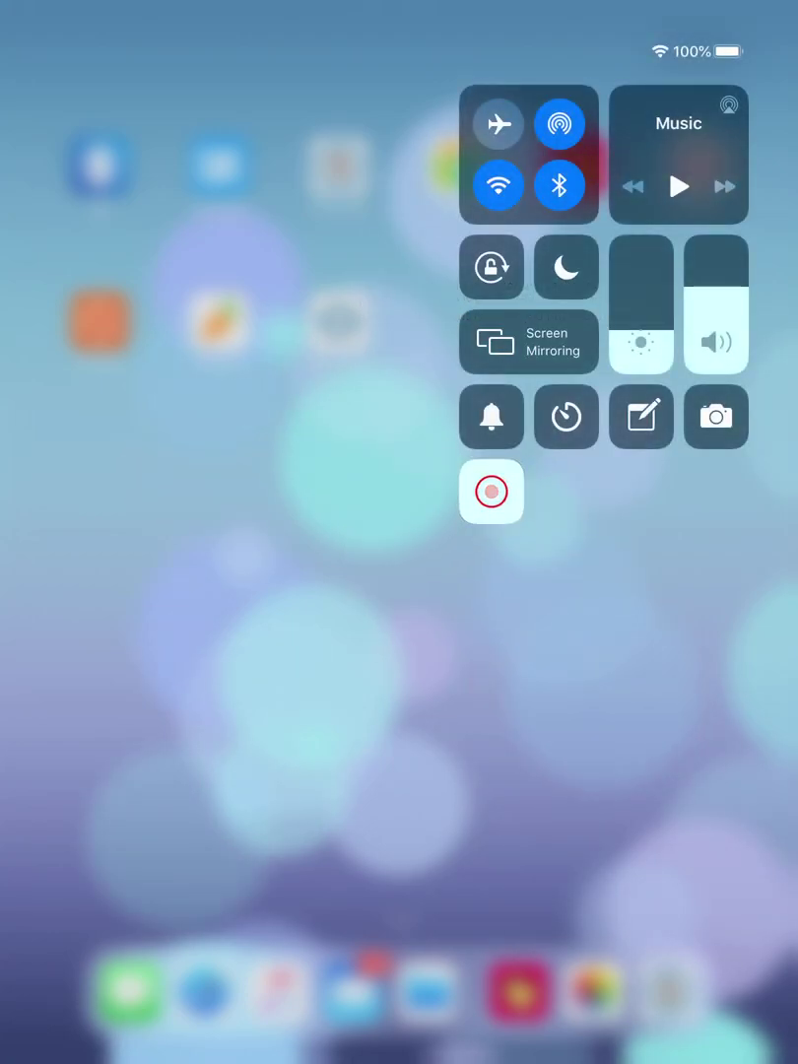
pyautogui.click(197, 690)
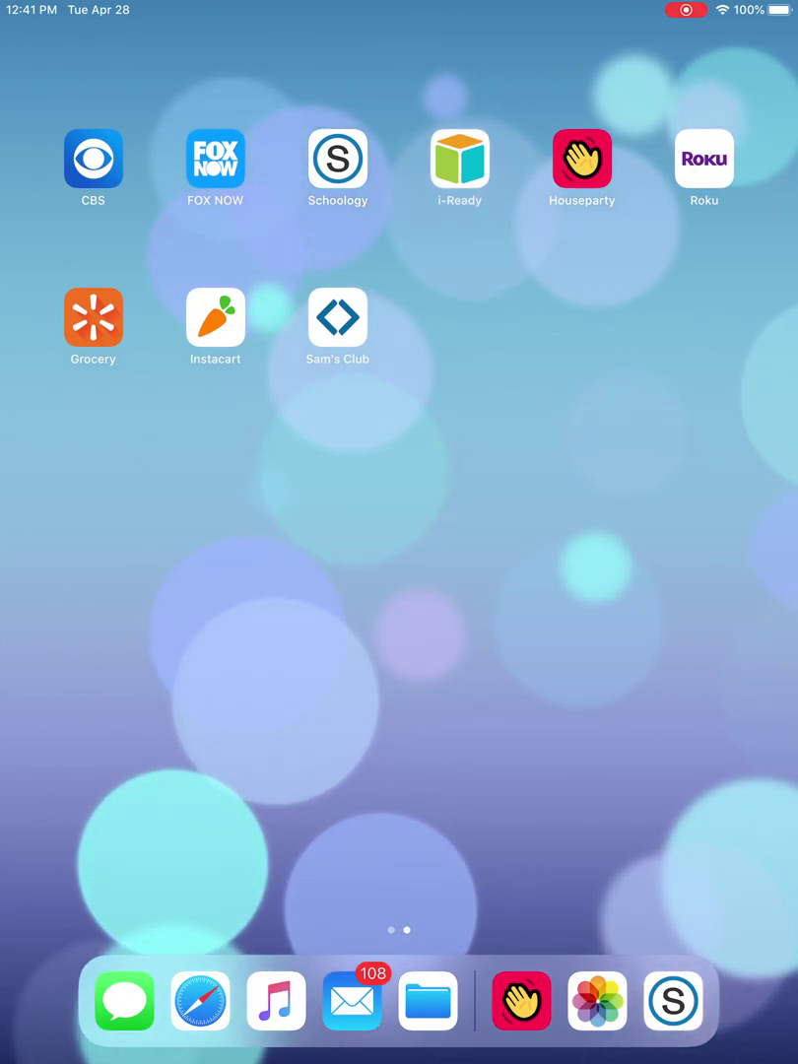
# - Dismiss Control Center and swipe to the first page of Home Screen apps
pyautogui.hscroll(-2, 399, 492)
pyautogui.hscroll(-5, 399, 493)
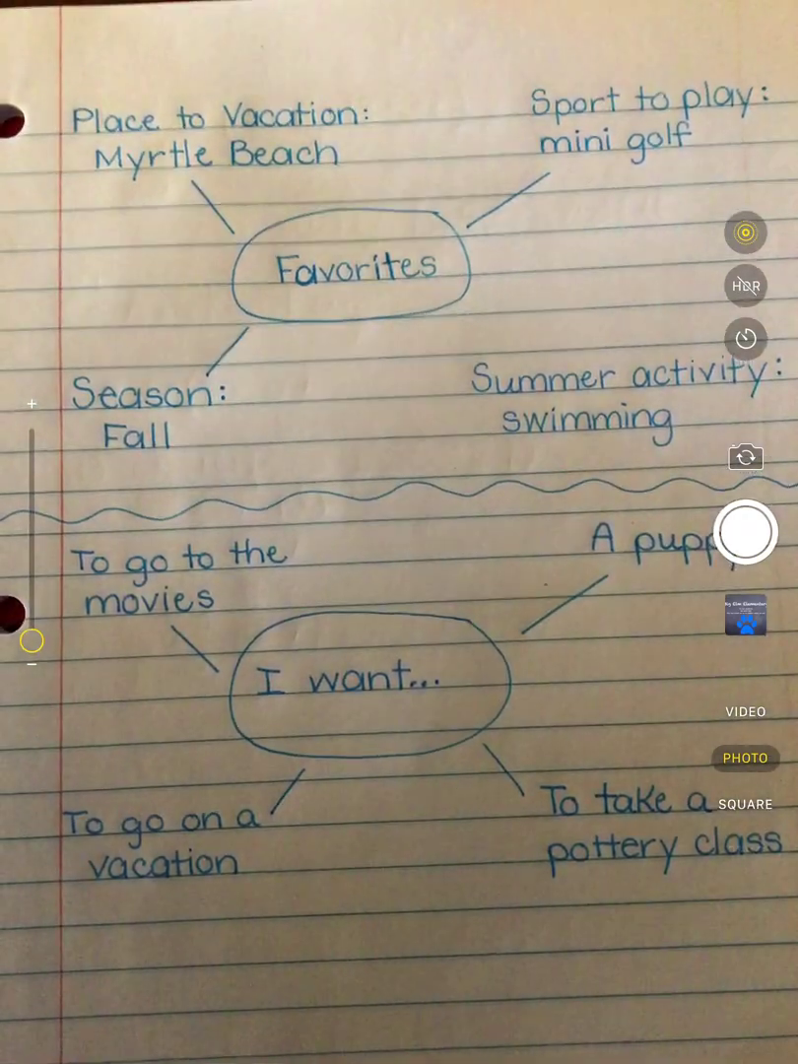
# - Photograph the handwritten Favorites / I want brainstorm sheet, then return to the Home Screen
pyautogui.click(746, 532)
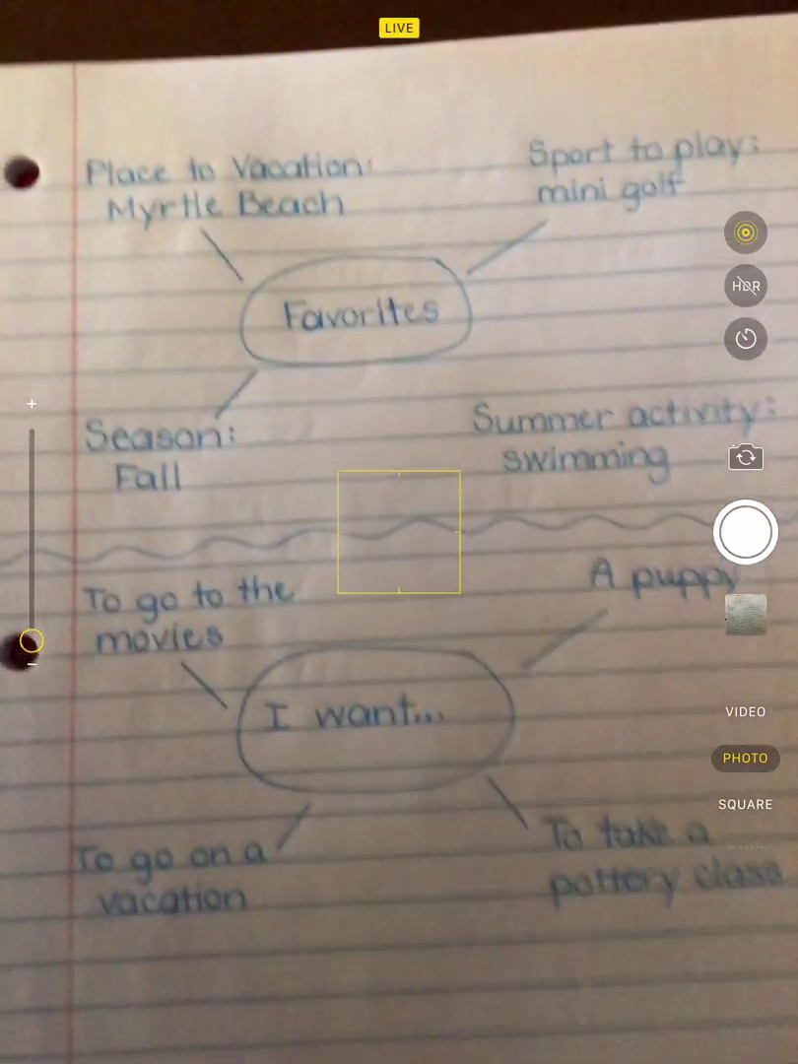
pyautogui.press('super')
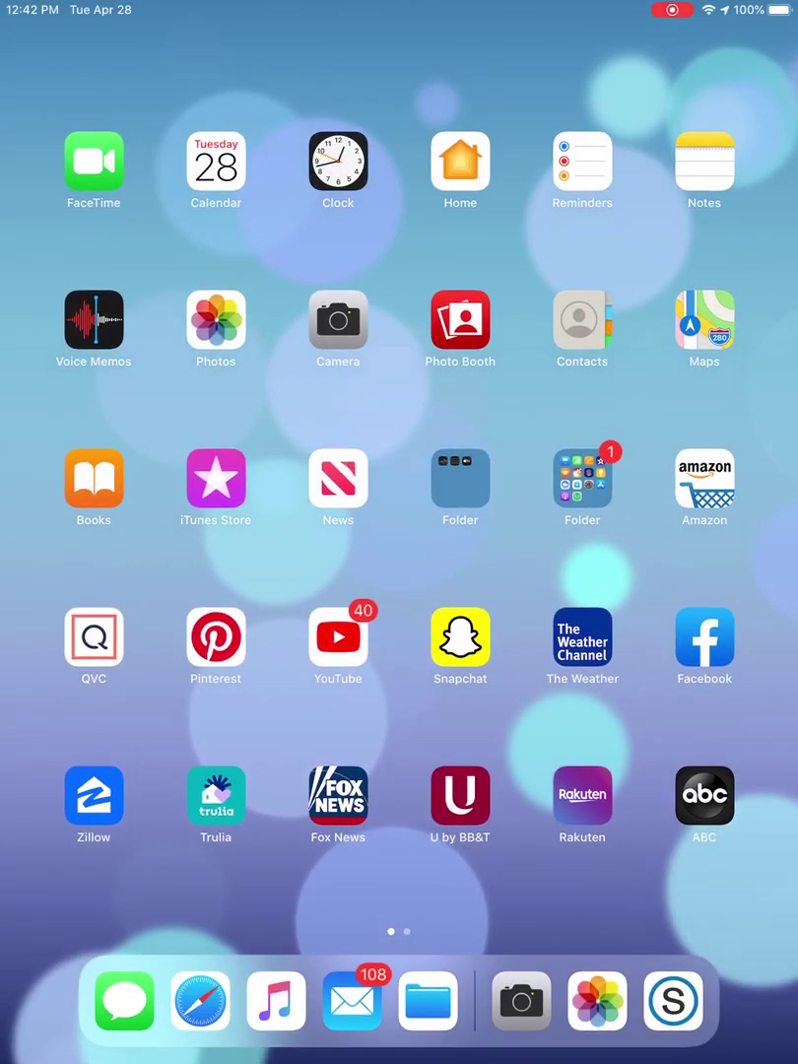
# - Go to the second Home Screen page and launch Schoology
pyautogui.moveTo(591, 552); pyautogui.dragTo(197, 552)
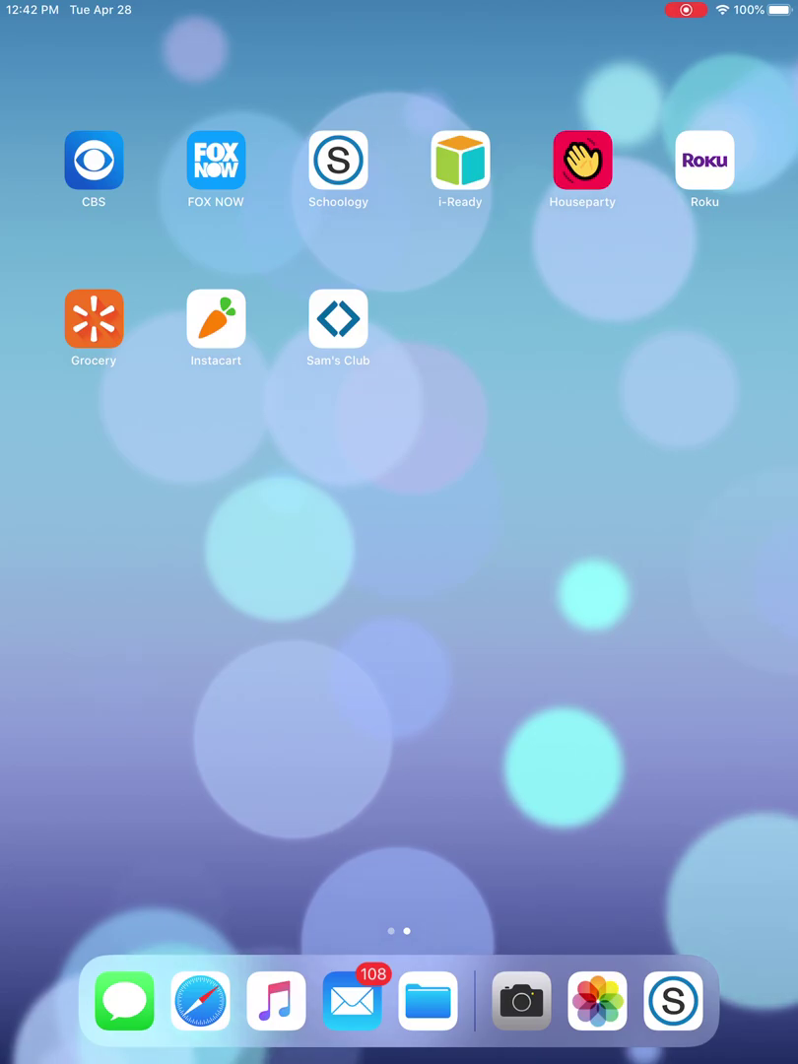
pyautogui.click(338, 159)
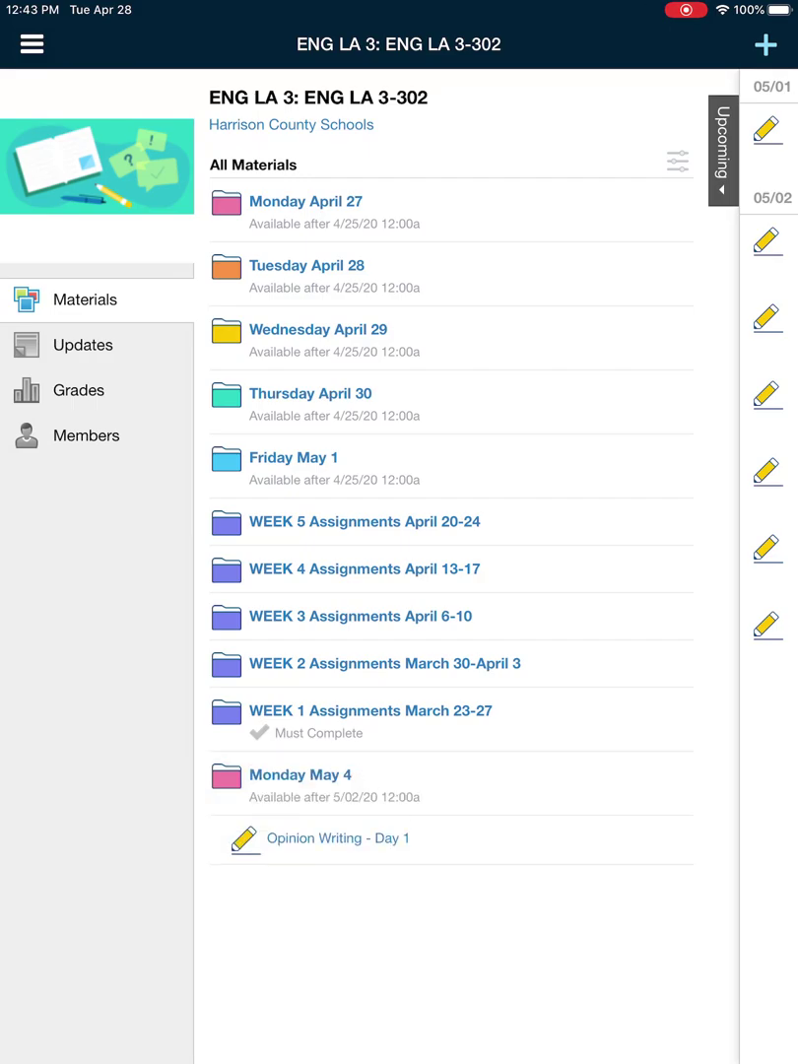
# - Open the Submissions tab of Opinion Writing - Day 1 and choose Submit Photo/Video
pyautogui.click(338, 839)
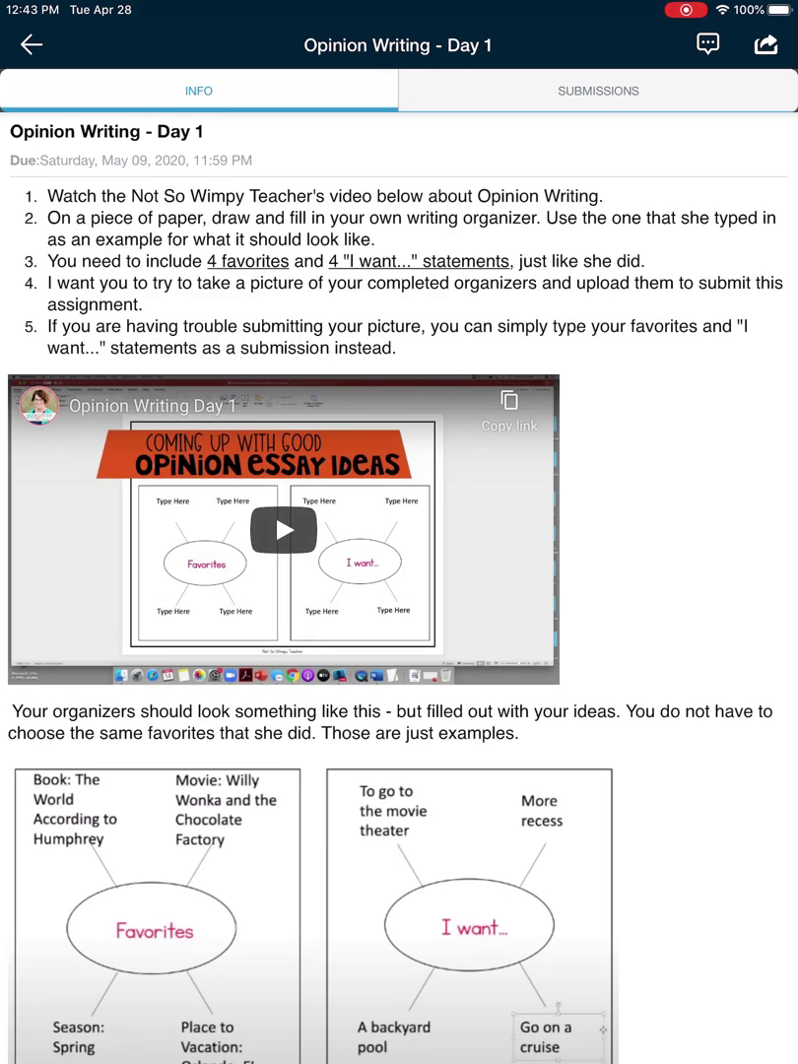
pyautogui.scroll(-3, 394, 592)
pyautogui.scroll(3, 395, 591)
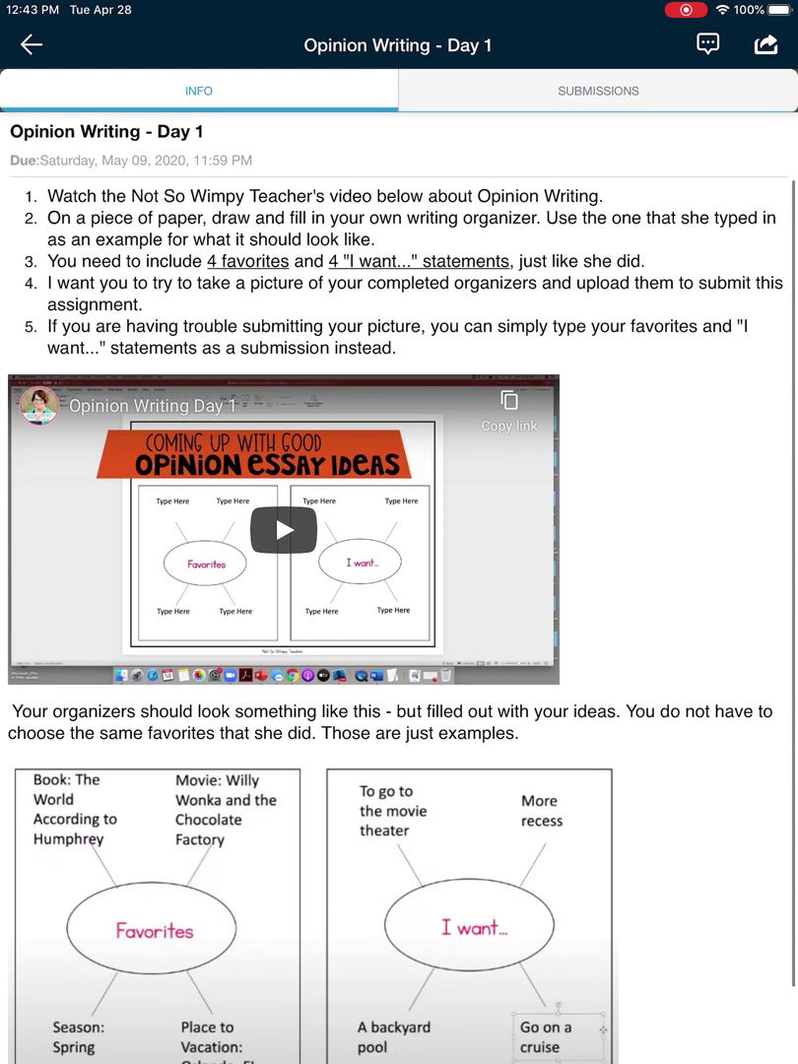
pyautogui.click(598, 91)
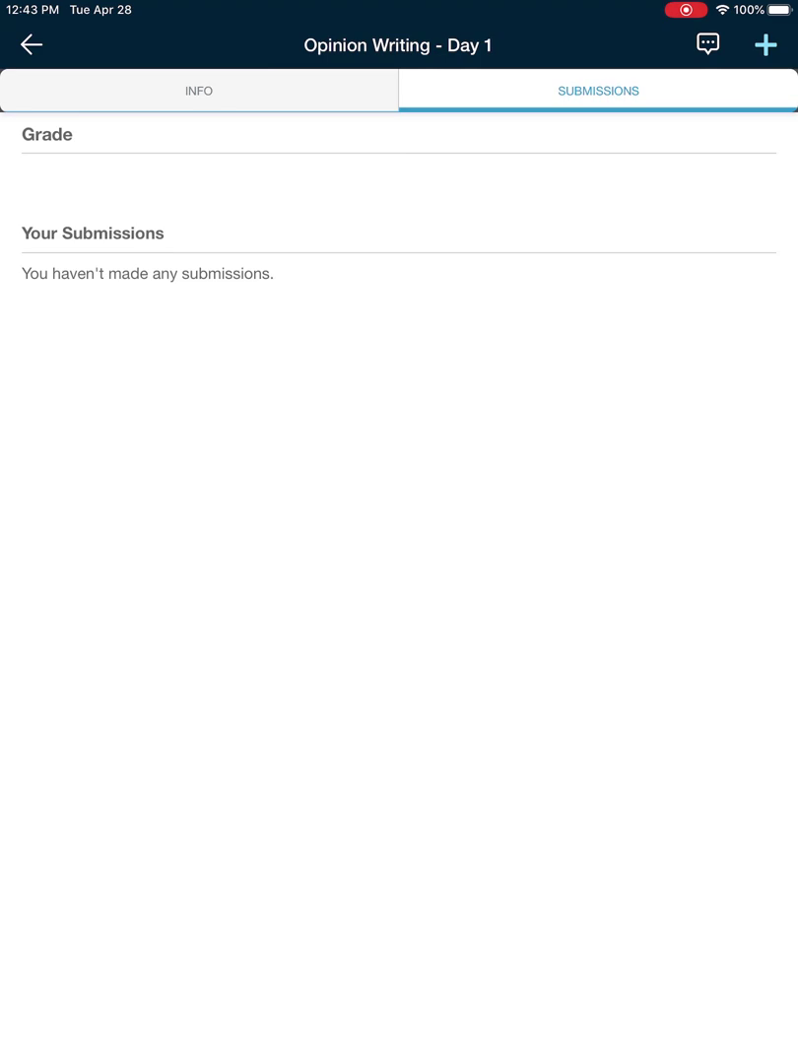
pyautogui.click(766, 45)
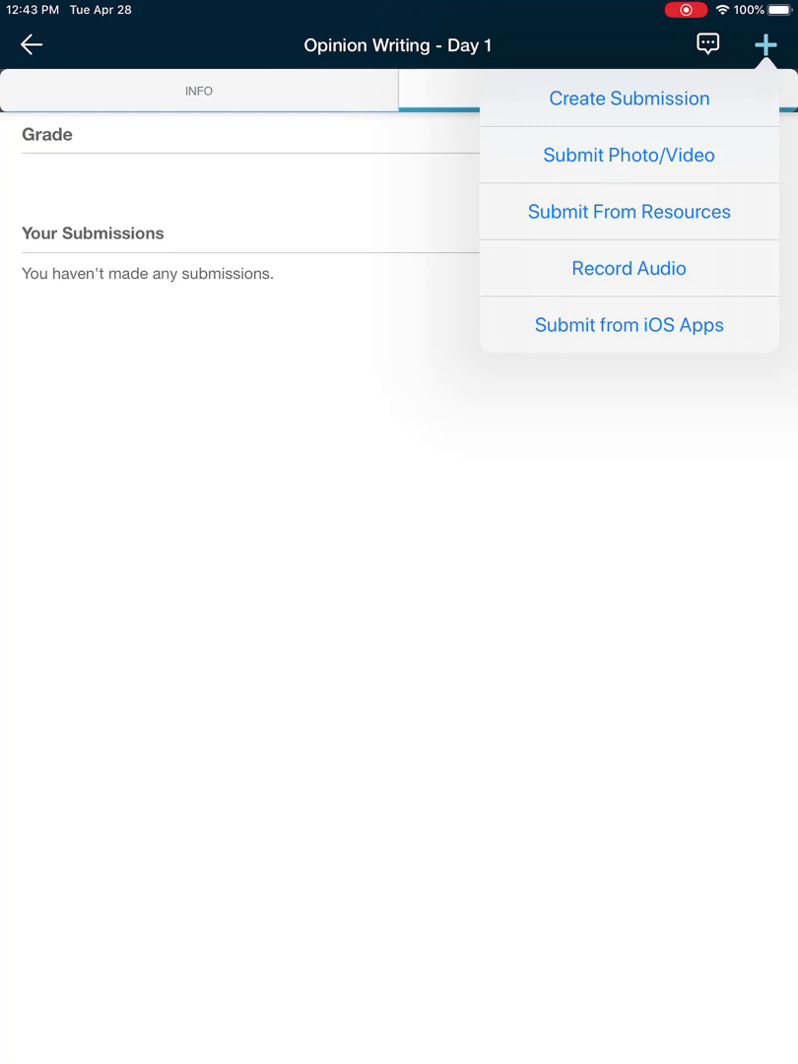
pyautogui.click(628, 155)
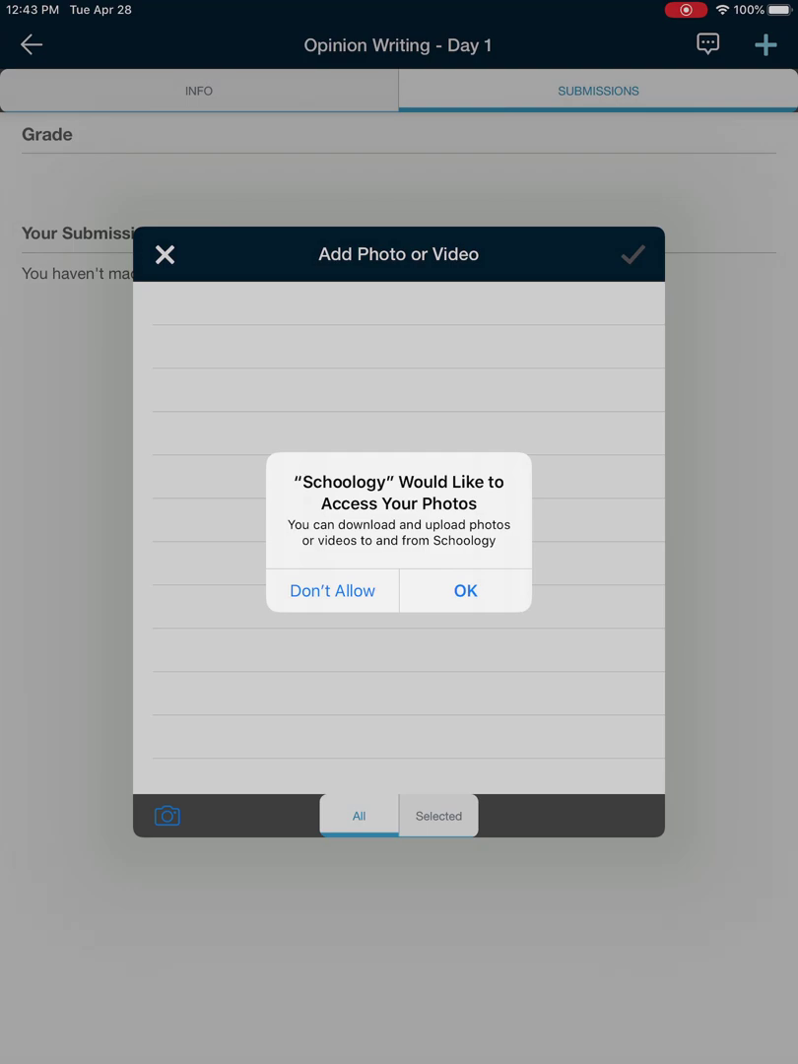
# - Grant photo access and upload the notebook organizer photo from Recents
pyautogui.click(465, 591)
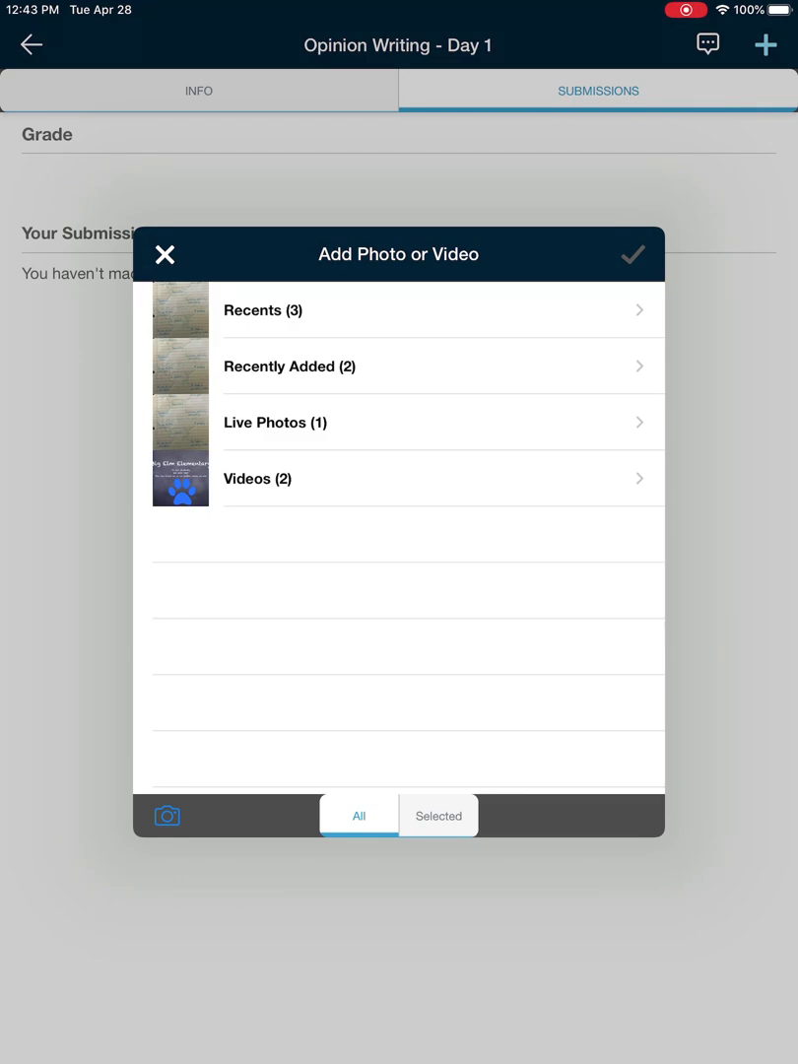
pyautogui.click(394, 309)
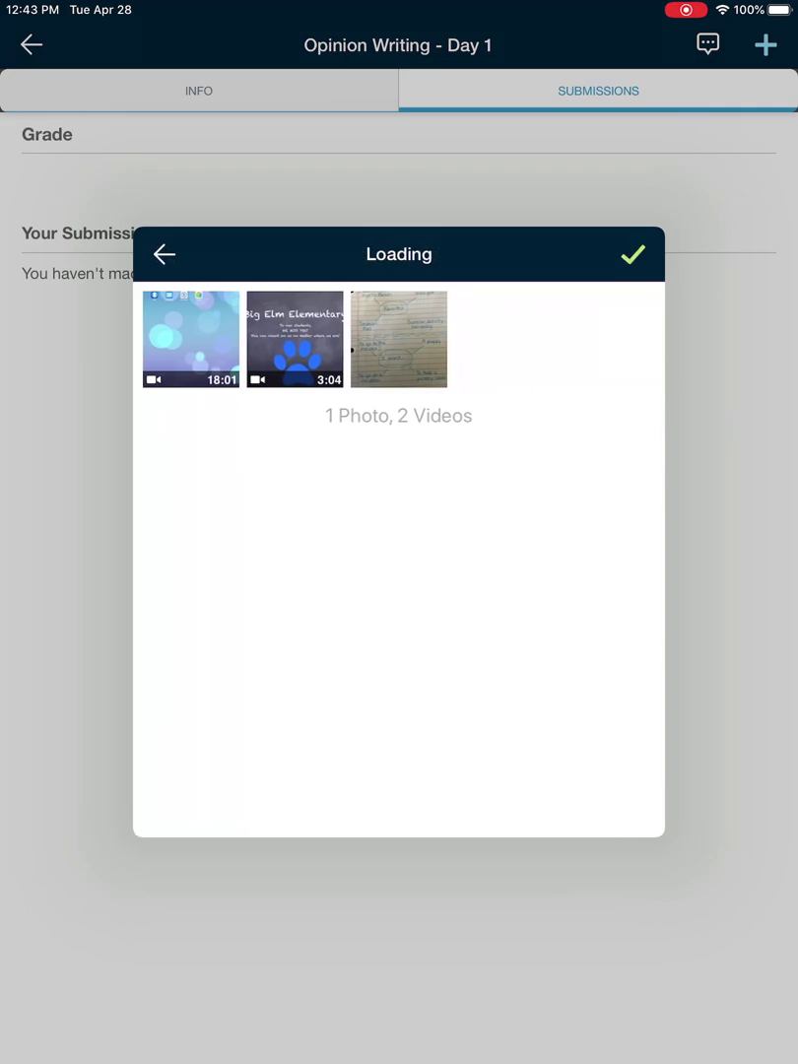
pyautogui.click(398, 339)
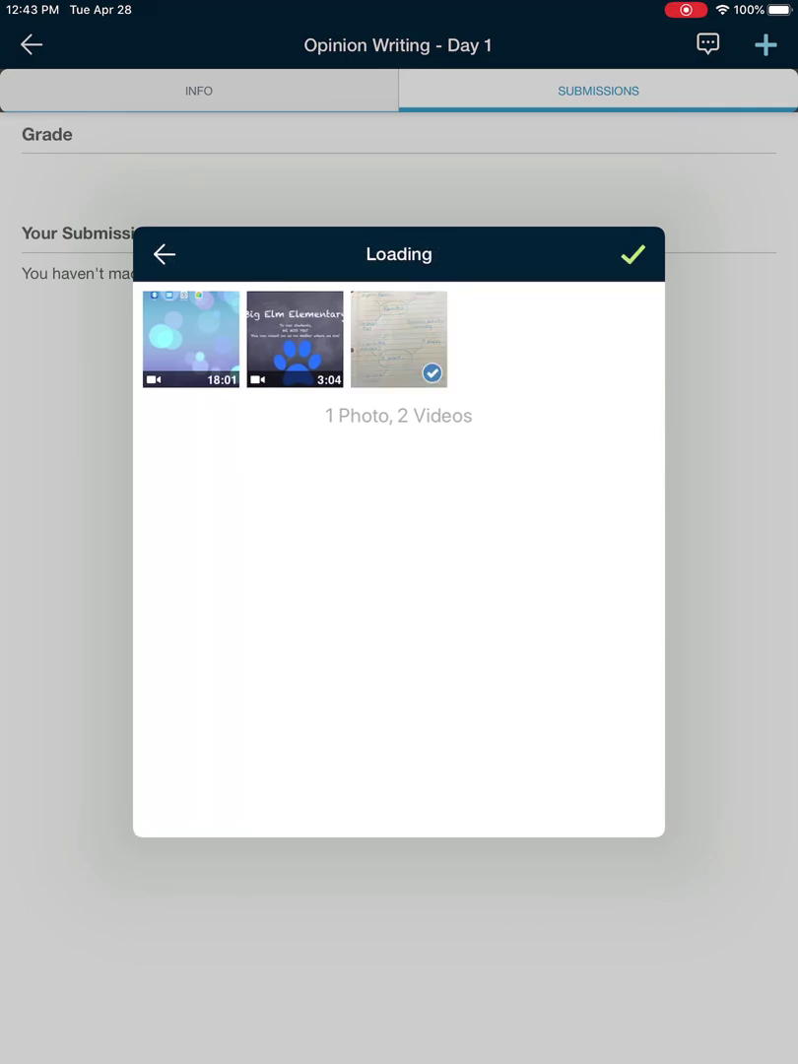
pyautogui.click(398, 339)
pyautogui.click(163, 254)
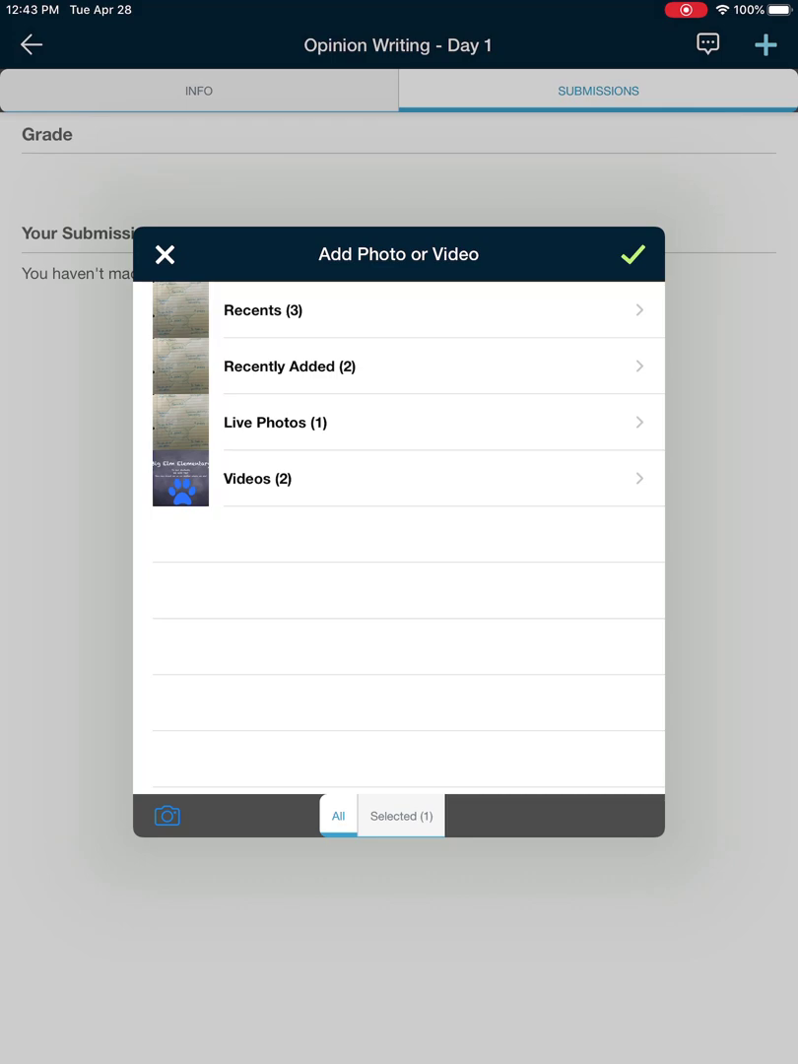
pyautogui.click(632, 254)
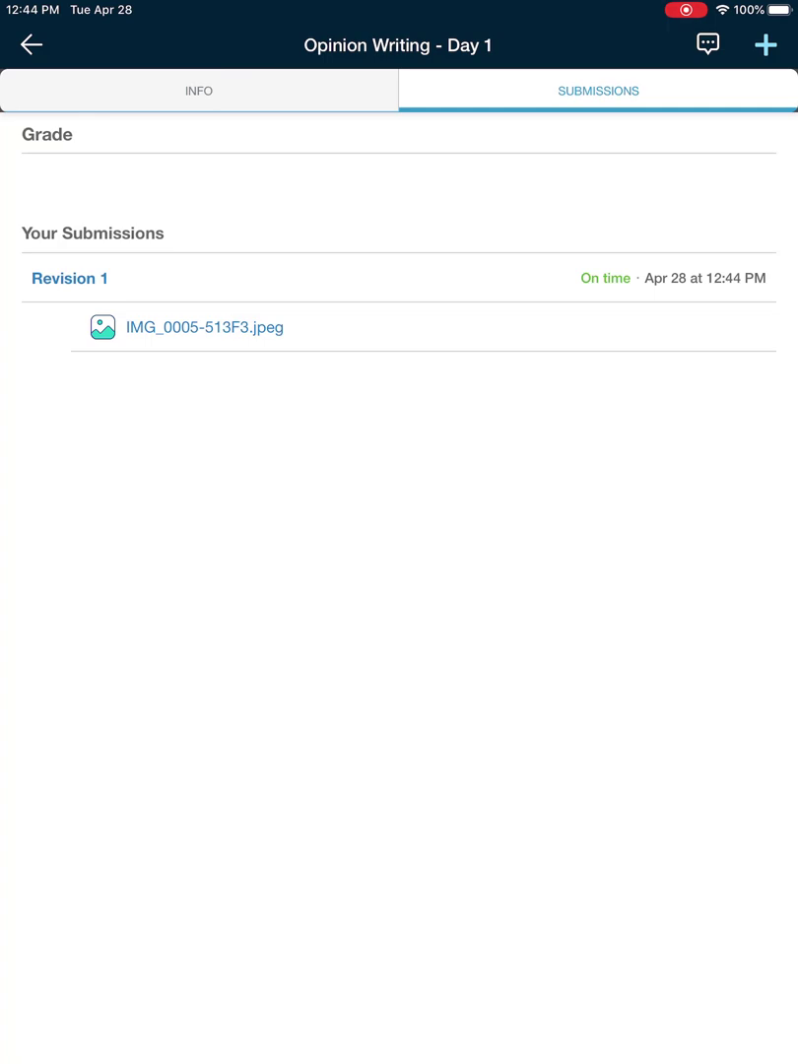
# - Reopen the add-submission options and dismiss them, leaving Revision 1 unchanged
pyautogui.click(766, 45)
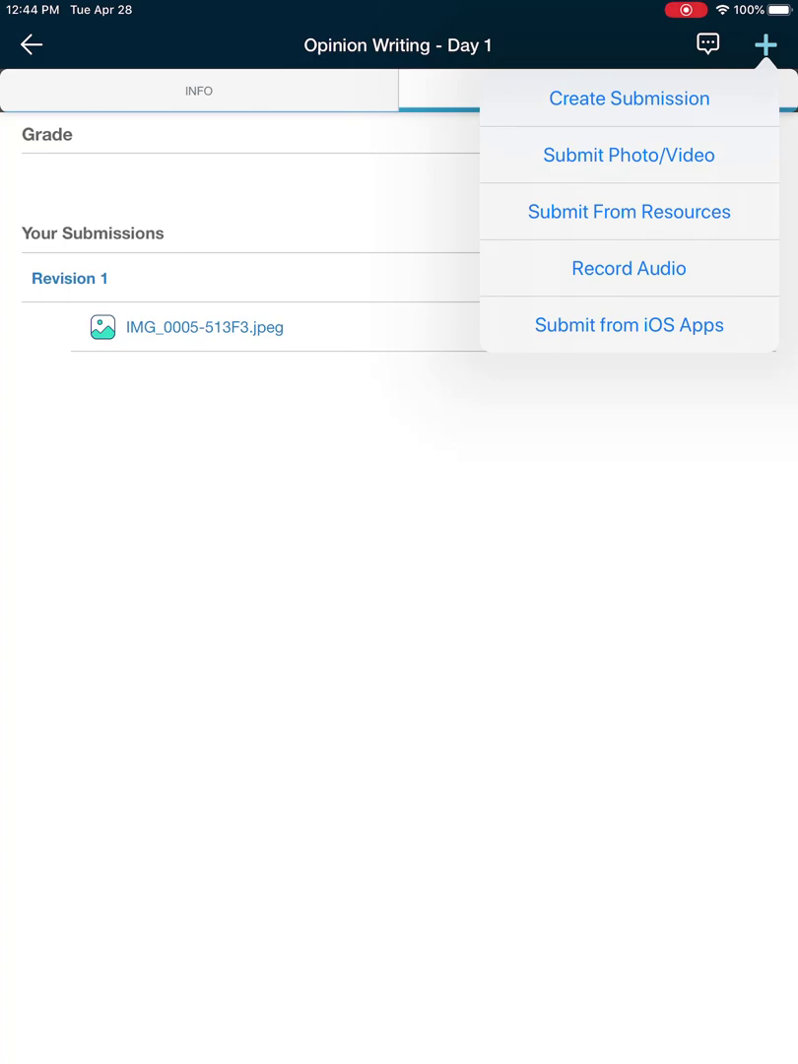
pyautogui.press('Escape')
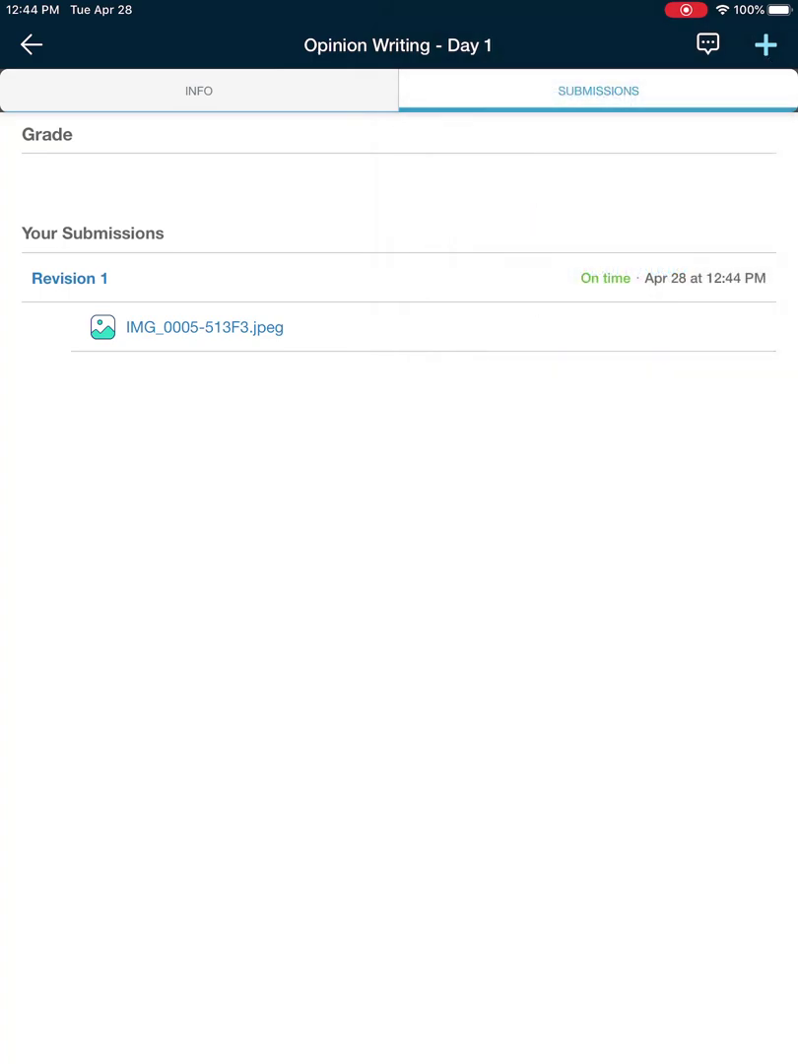